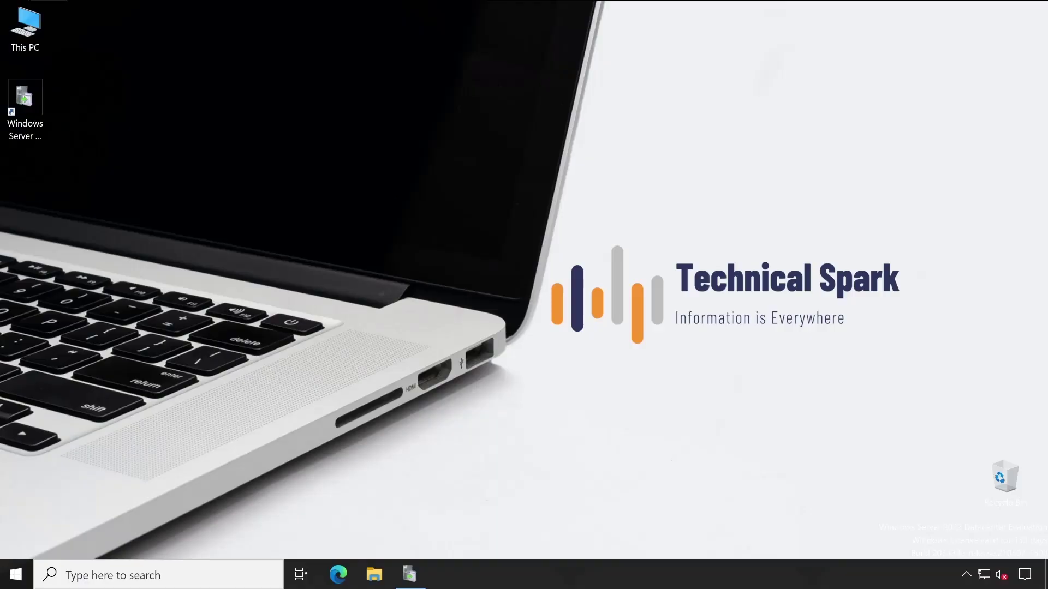
# - Launch the WSUS console from the taskbar and go to the server's Options page
pyautogui.click(409, 576)
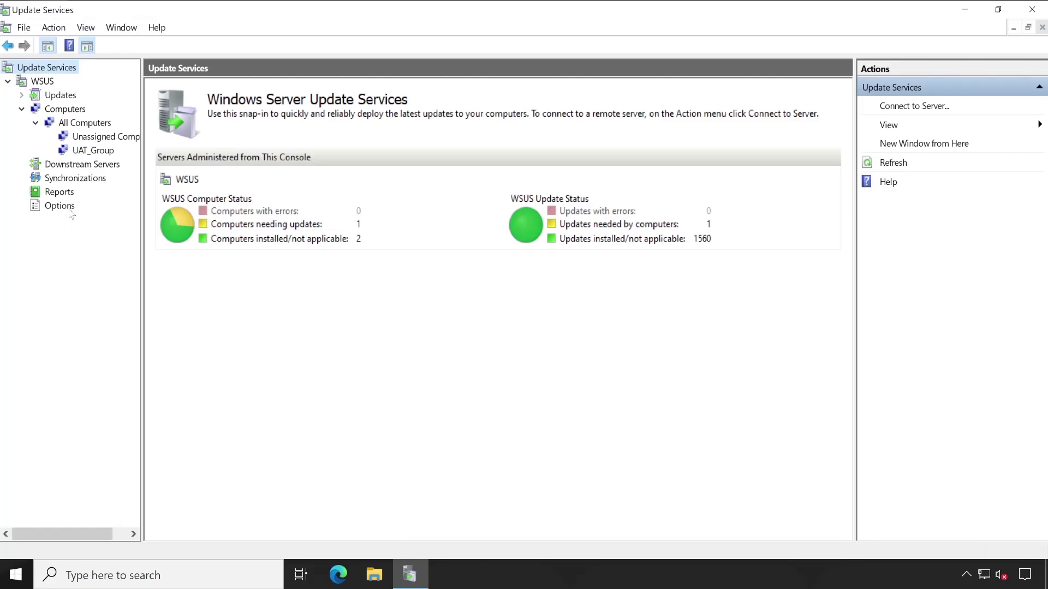
pyautogui.click(60, 205)
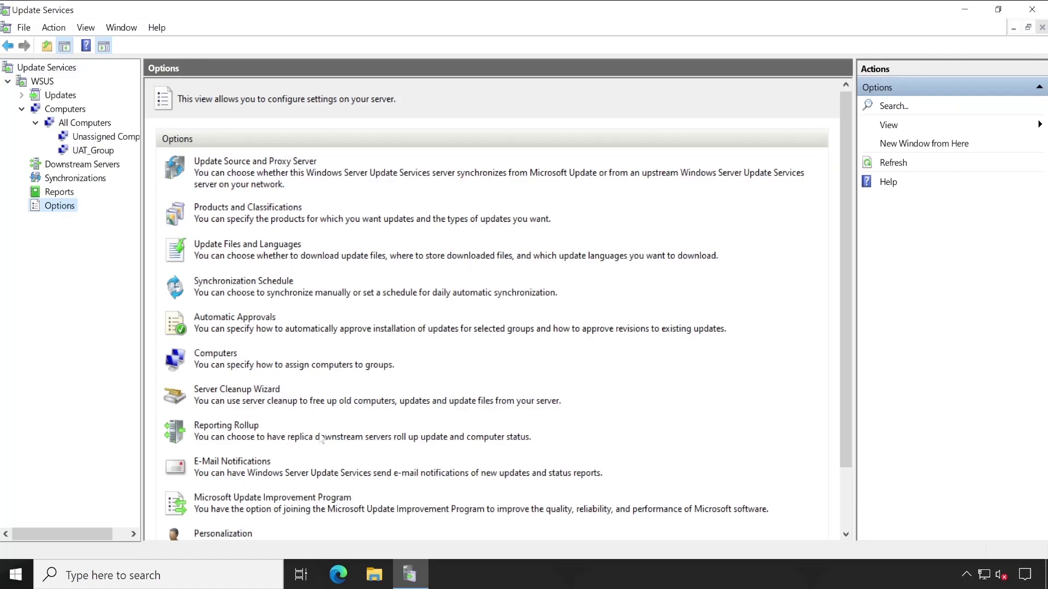
# - Launch the Server Cleanup Wizard from the Options pane
pyautogui.click(237, 389)
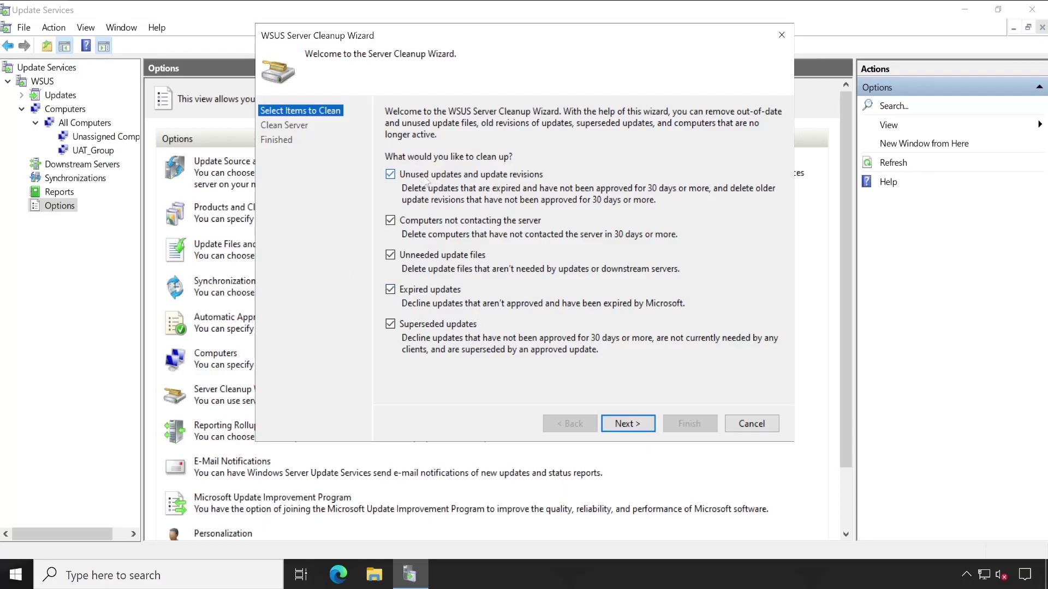
# - Exclude 'Unused updates and update revisions' and run the cleanup, freeing 176 MB
pyautogui.click(427, 176)
pyautogui.press('Return')
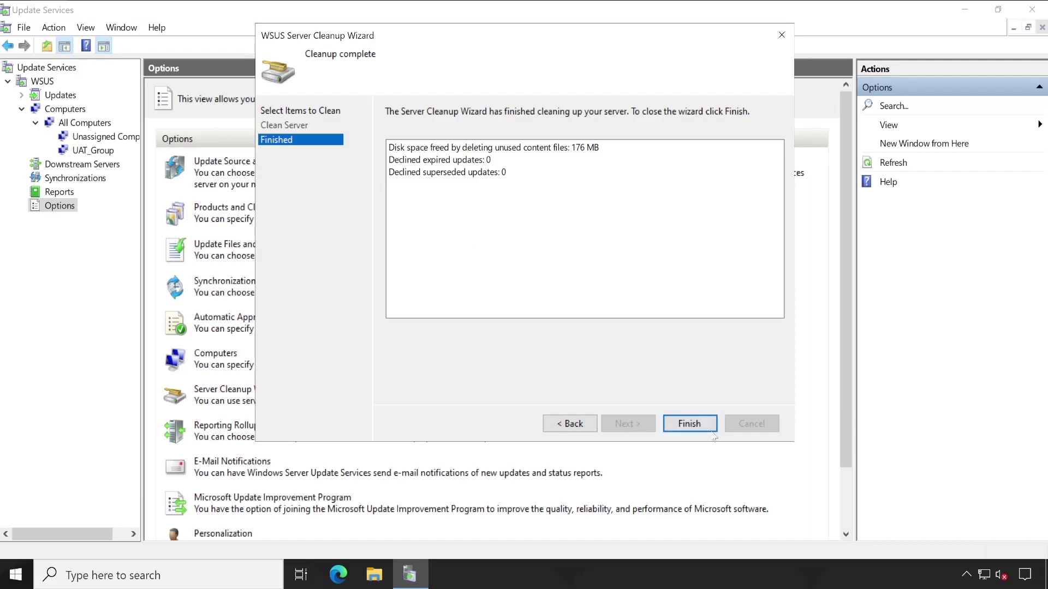
# - Finish the completed Server Cleanup Wizard to return to the Options page
pyautogui.click(690, 424)
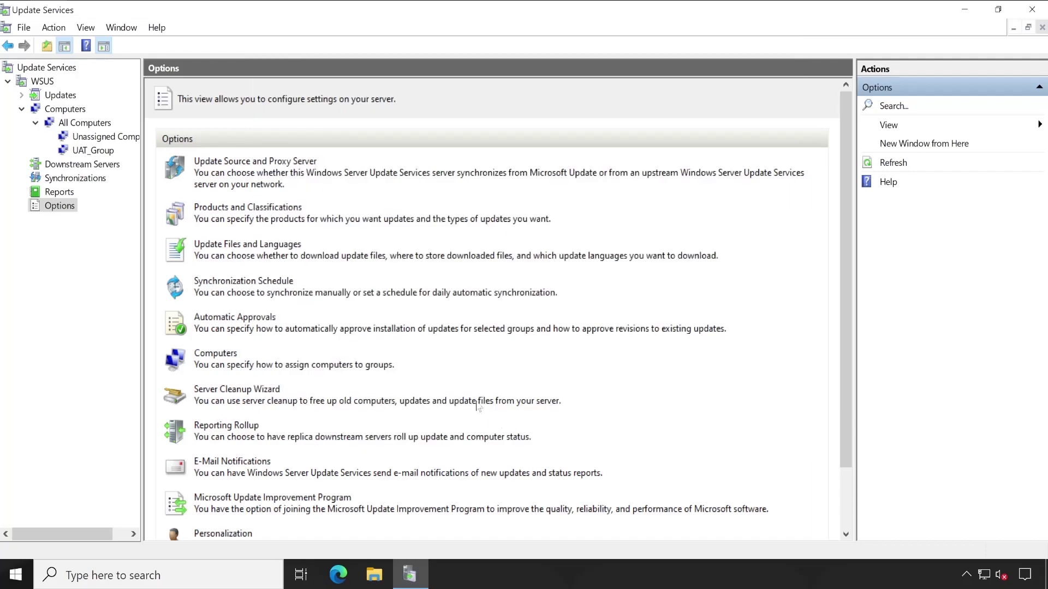